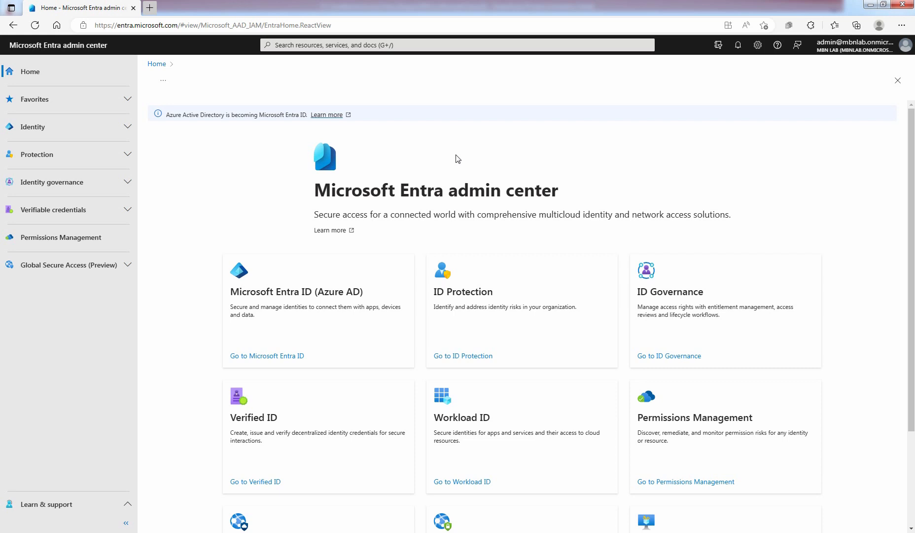
Step: Create a new Conditional Access policy named 'MFA Pilot CA Policy' and open its Users assignment
left_click(83, 163)
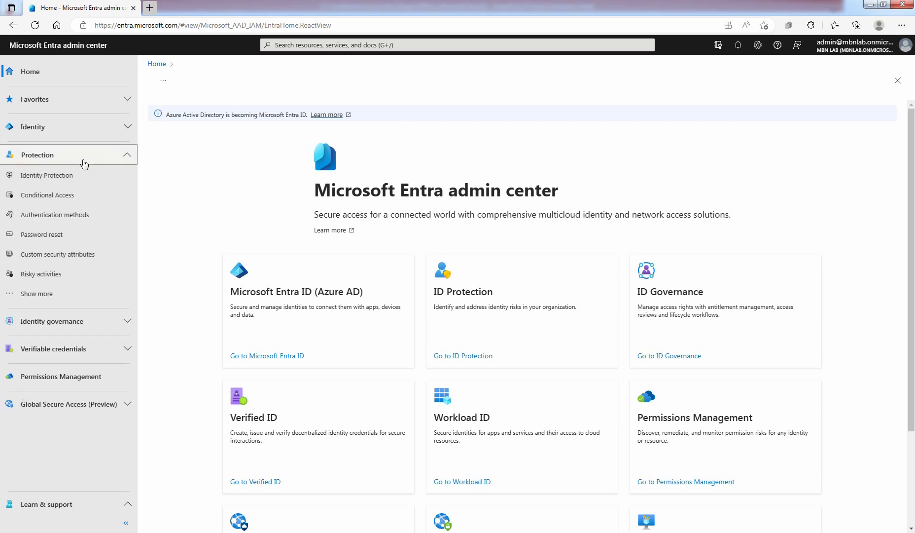
left_click(55, 197)
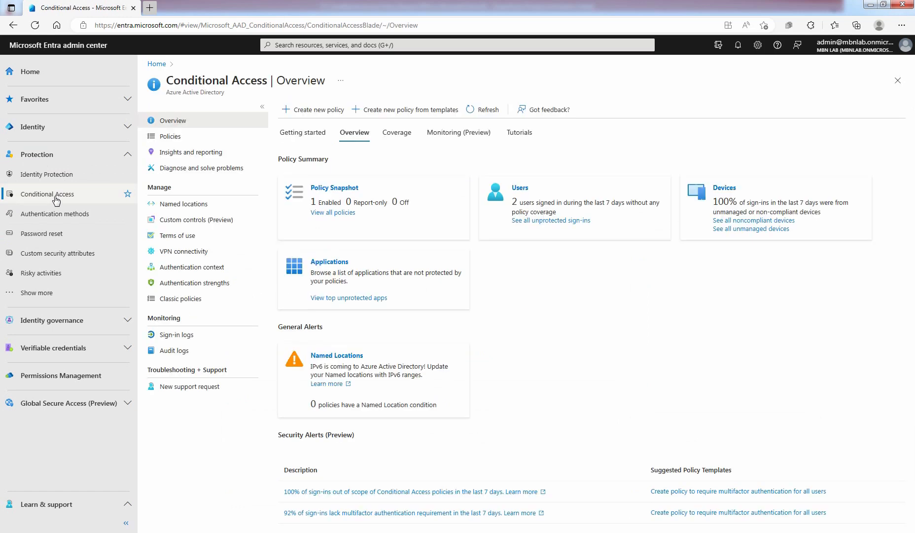
left_click(314, 111)
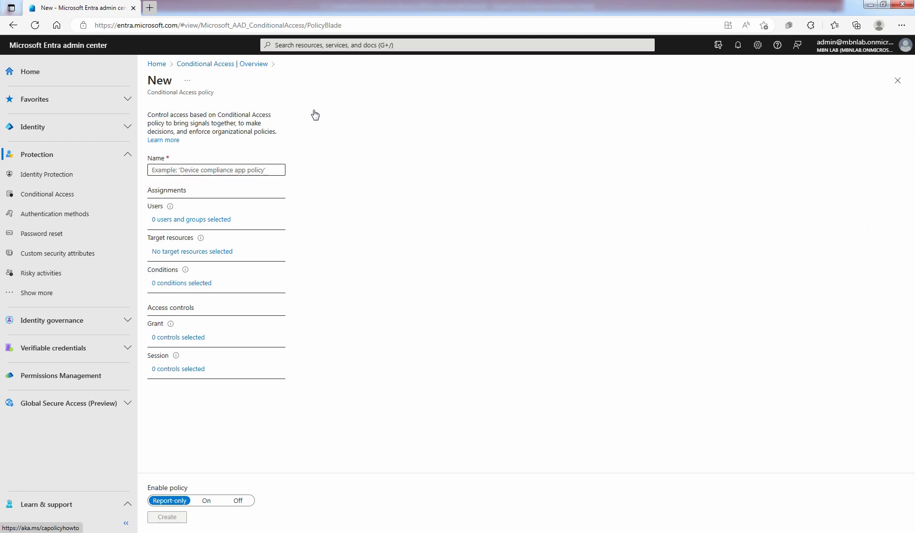
type("MFA Pilot CA Policy")
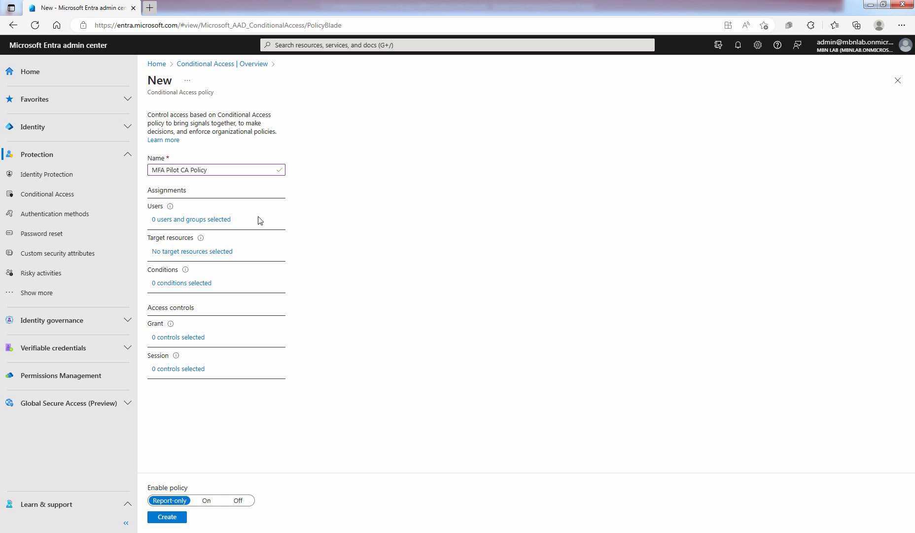
left_click(184, 224)
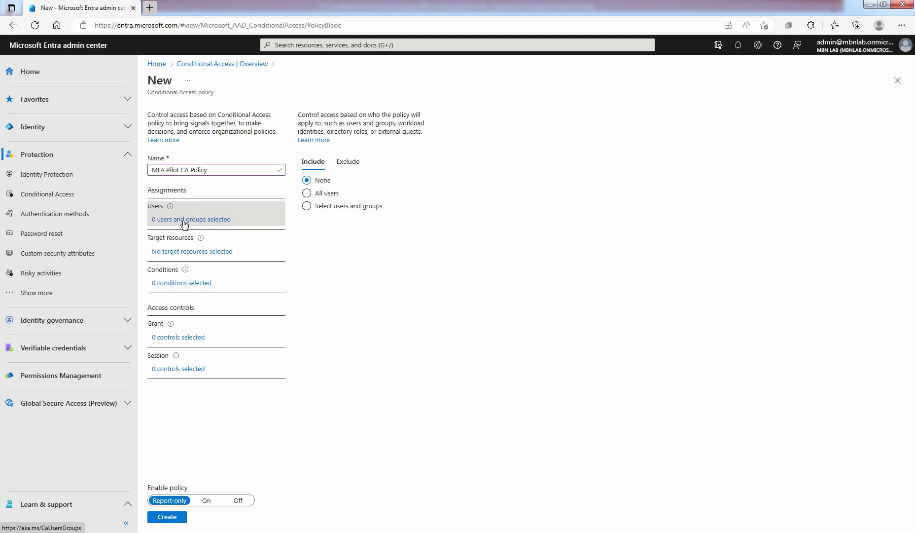
Step: Assign the policy to the MFA-CA-PILOT-GROUP group under Select users and groups
left_click(353, 209)
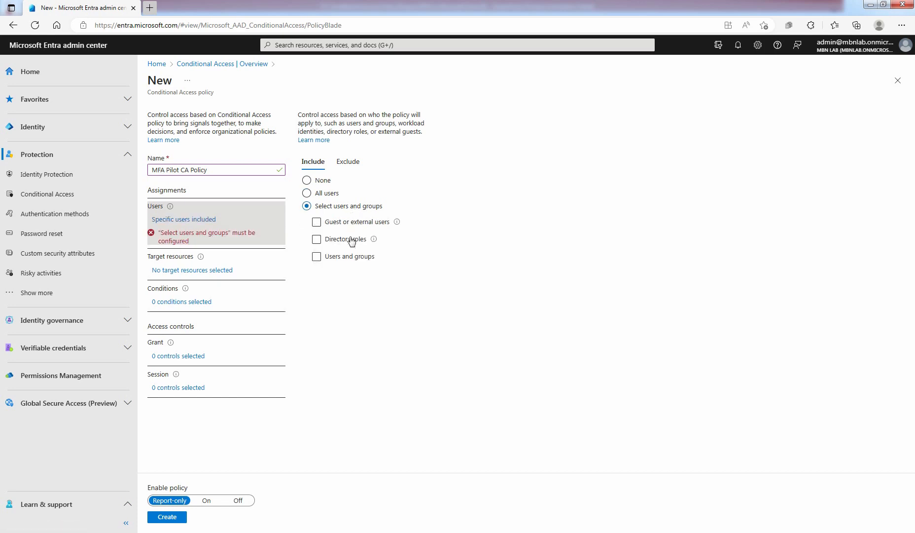
left_click(348, 258)
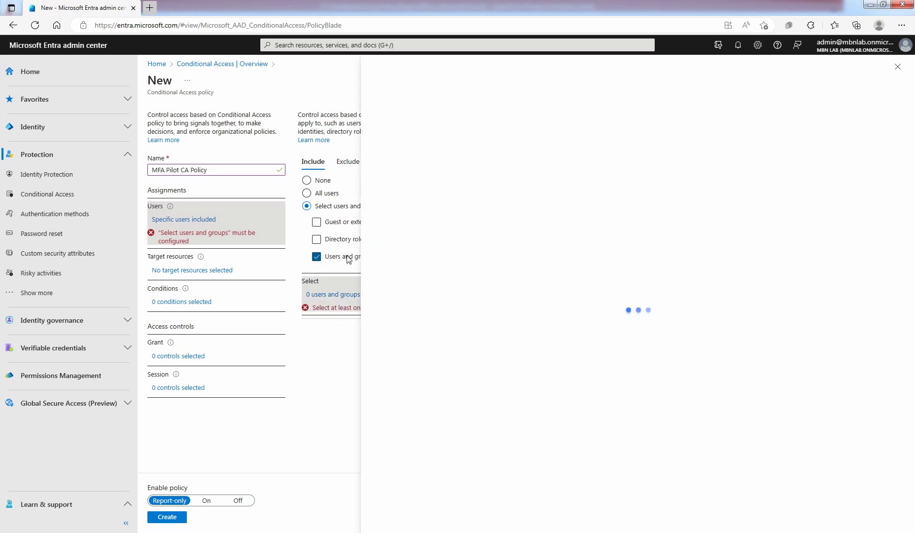
left_click(435, 167)
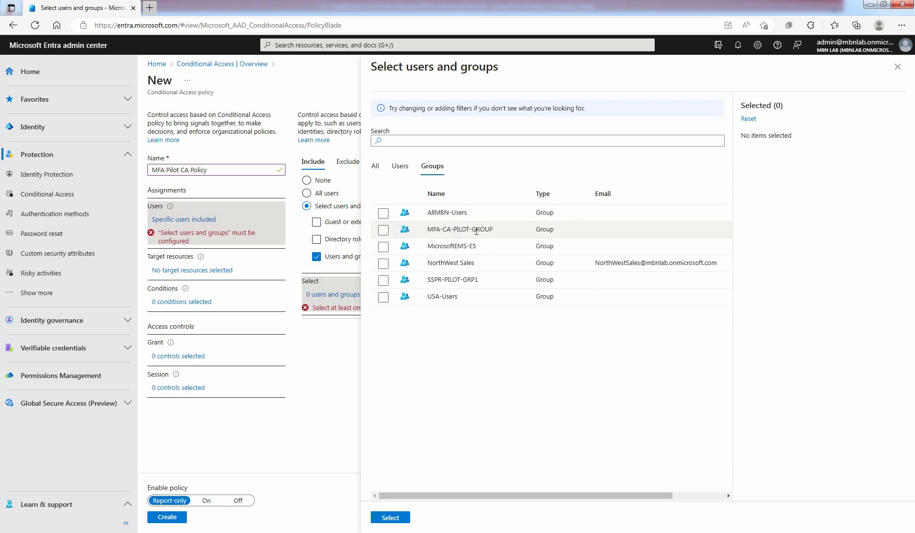
left_click(383, 230)
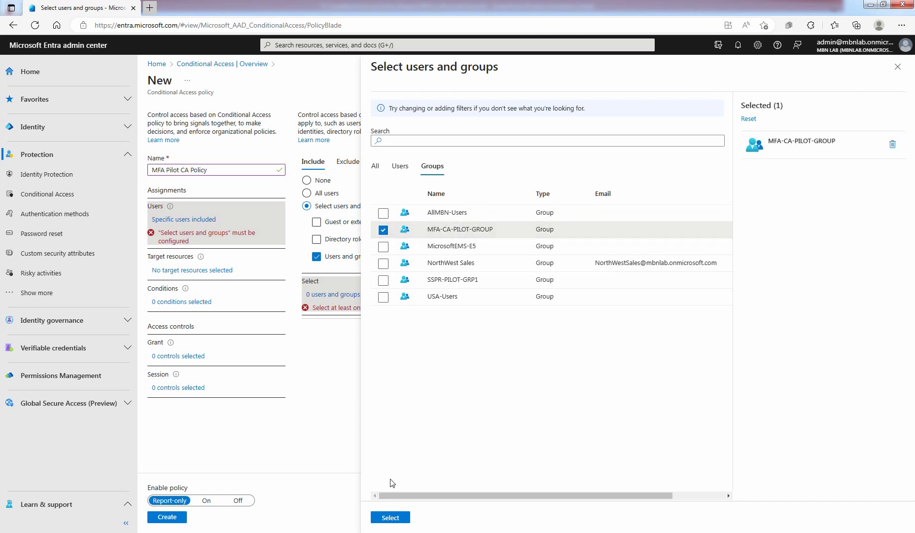
left_click(390, 517)
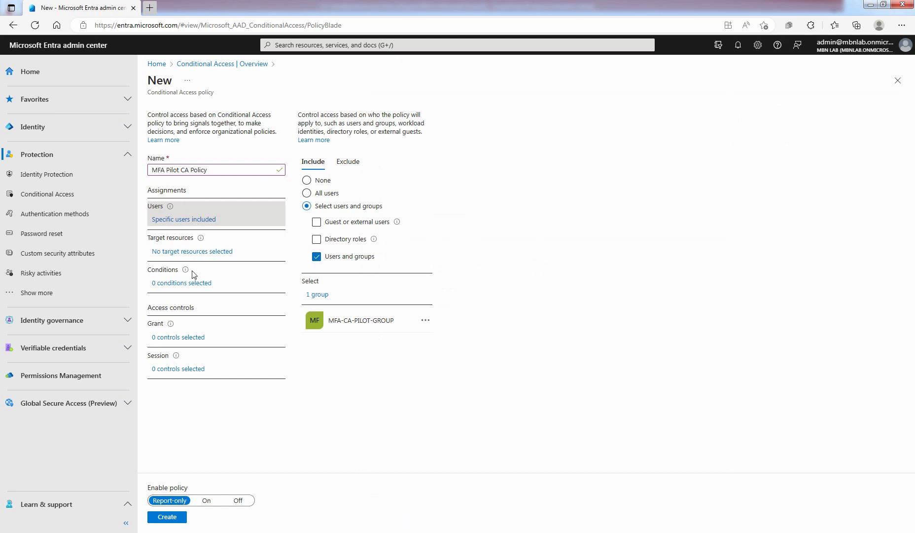
left_click(174, 252)
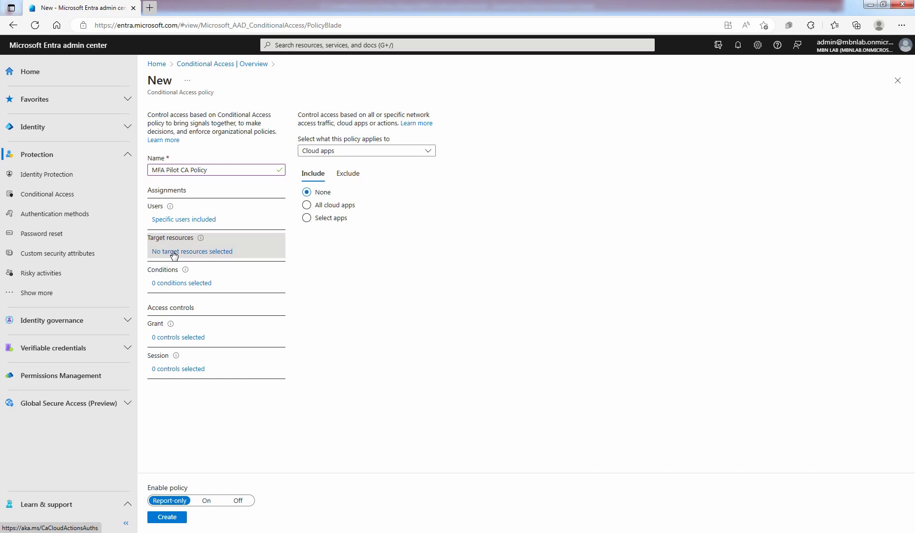
Step: Target Cloud apps with All cloud apps included and confirm nothing is excluded
left_click(323, 153)
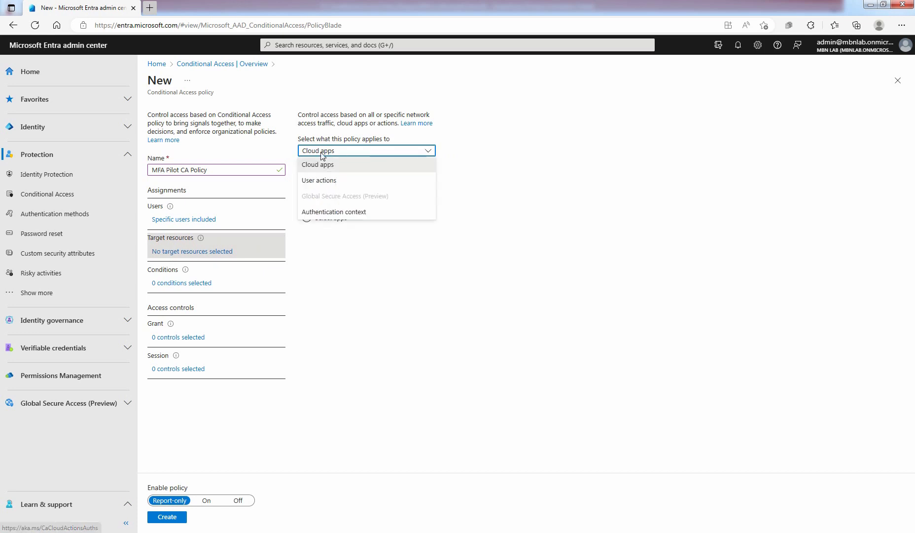
left_click(314, 166)
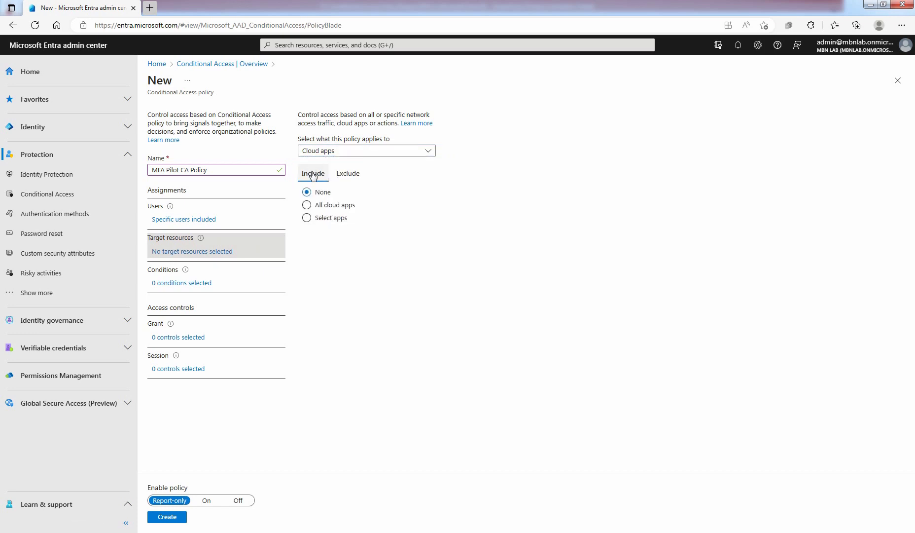
left_click(307, 205)
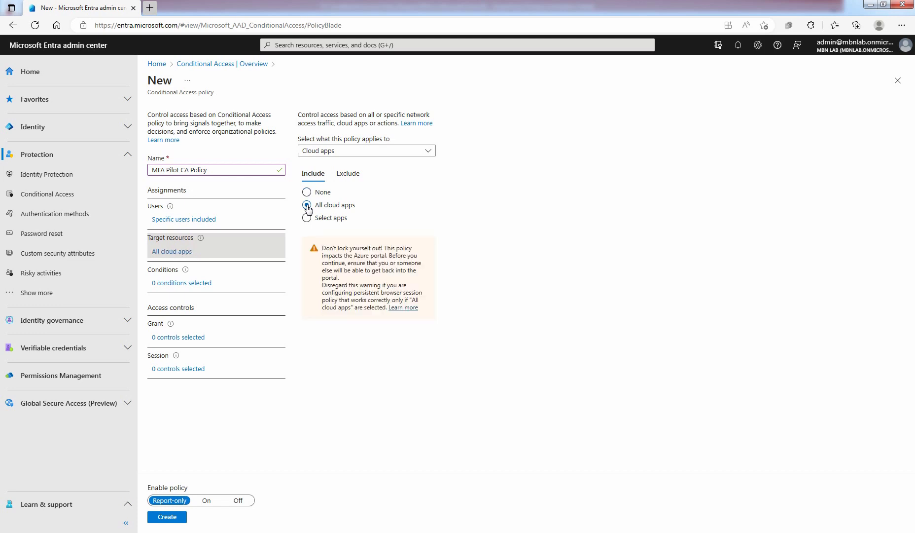
left_click(347, 176)
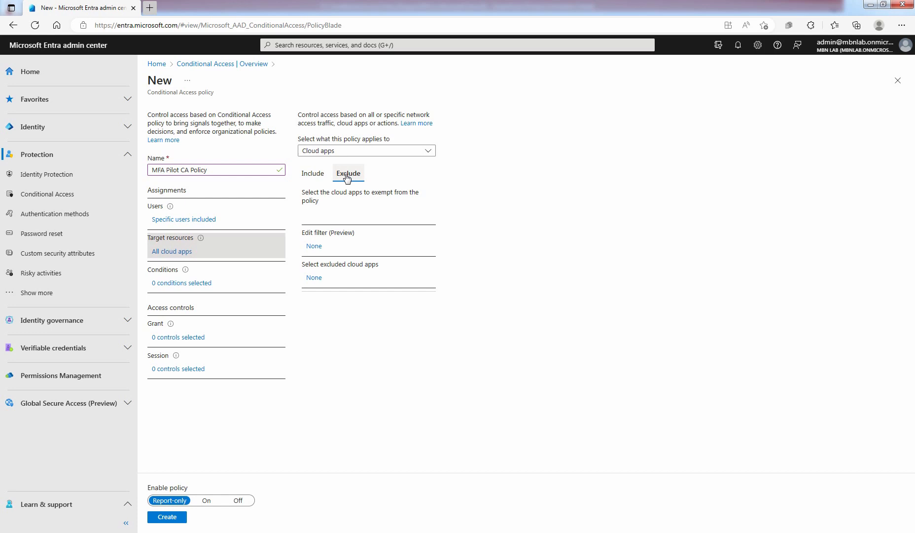
Step: Set the grant control to Grant access with Require multifactor authentication
left_click(177, 338)
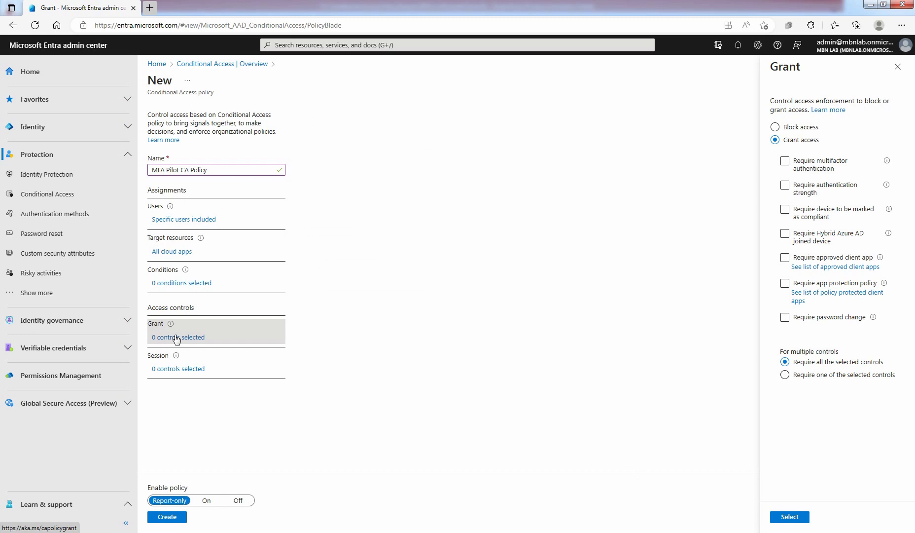
left_click(785, 162)
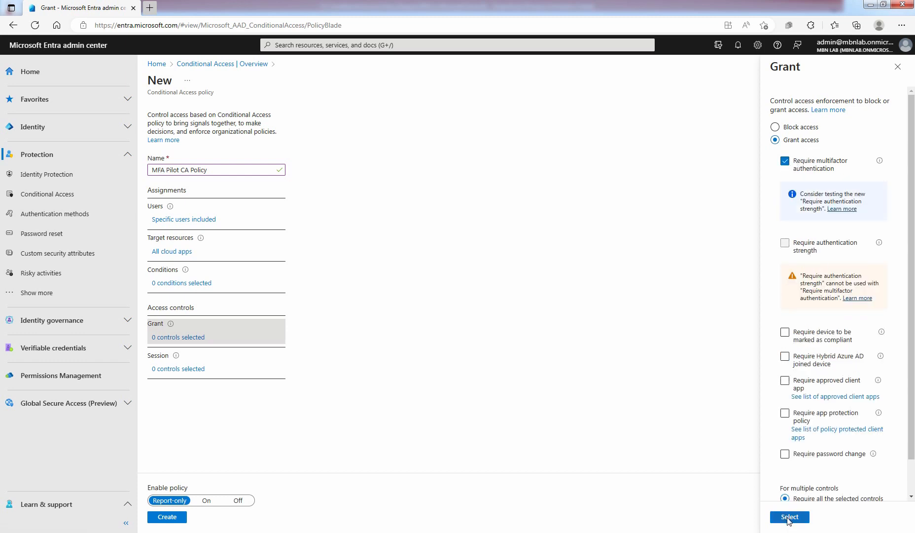
left_click(789, 518)
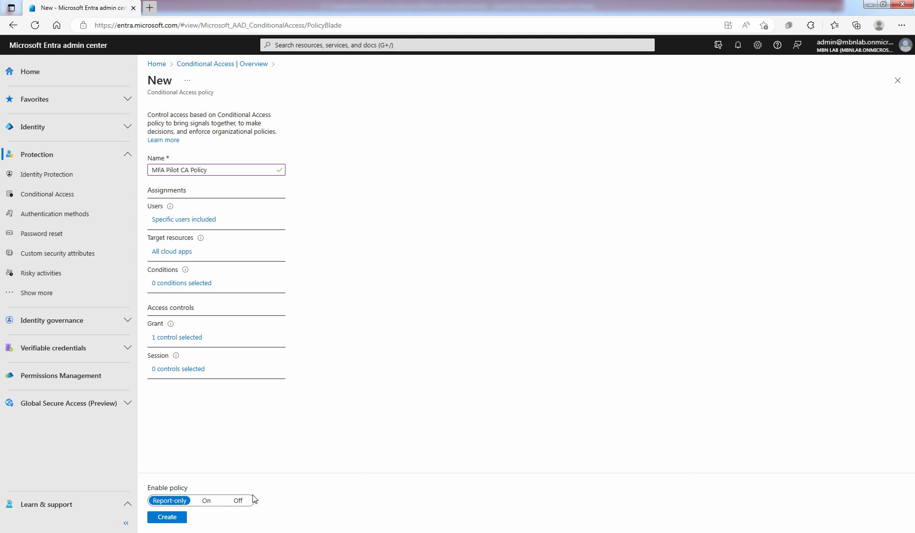
Step: Switch Enable policy to On, create the policy, and confirm it in the Policies list
left_click(206, 501)
left_click(165, 521)
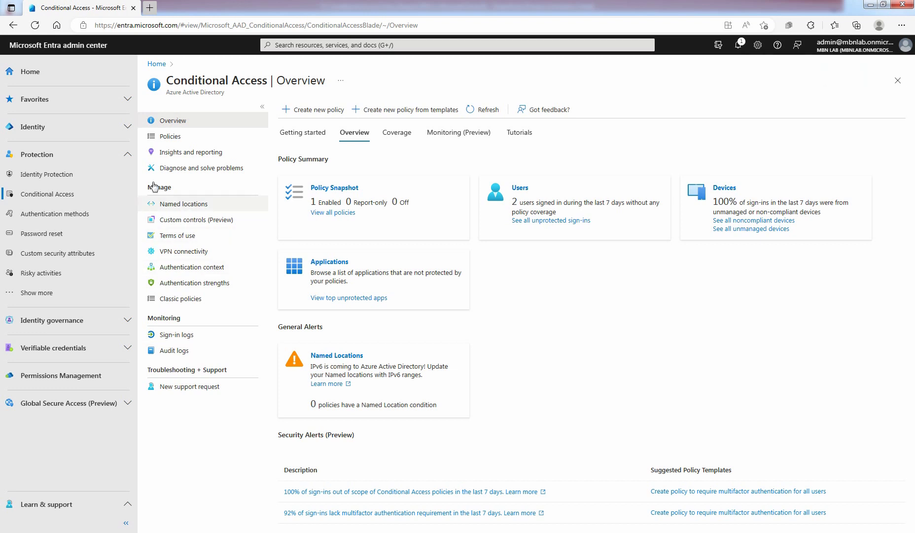
left_click(174, 142)
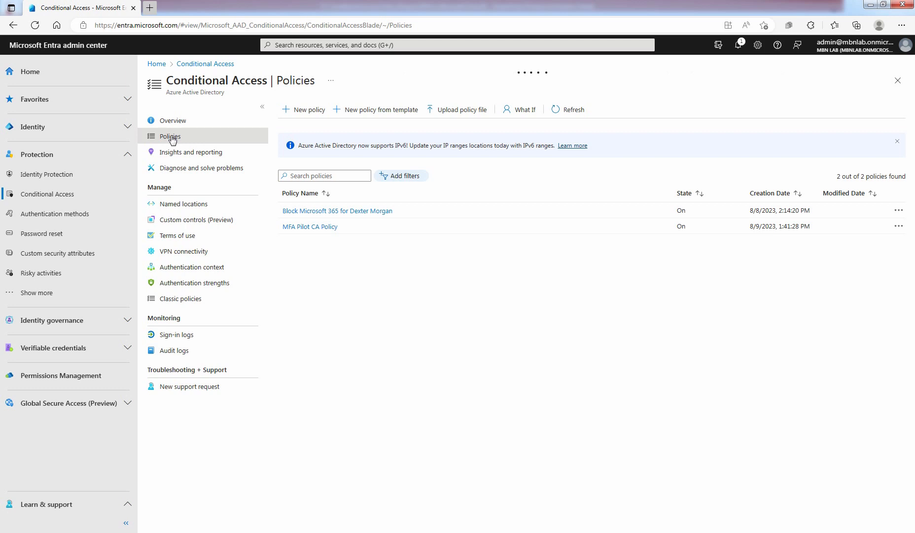
left_click(902, 25)
Step: Open myaccount.microsoft.com in a new InPrivate window
left_click(836, 74)
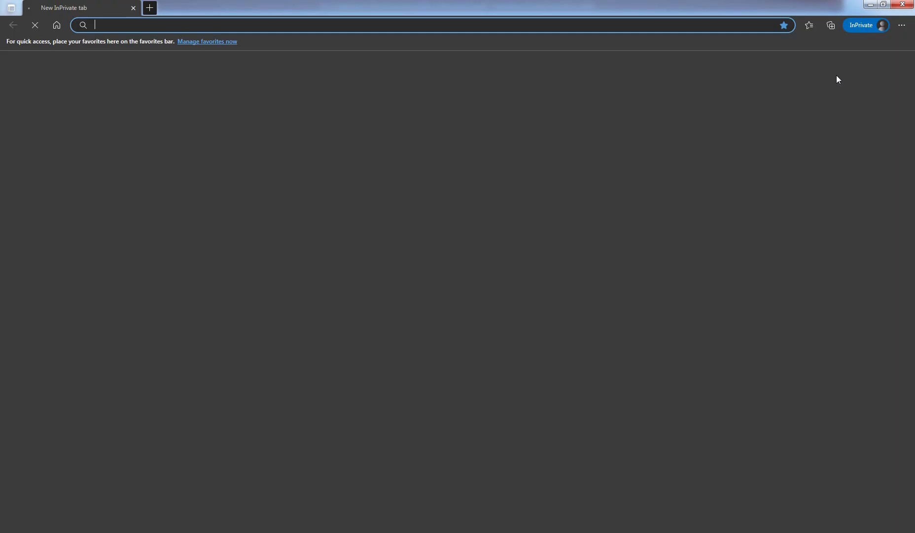
type("myaccount.microsoft.com")
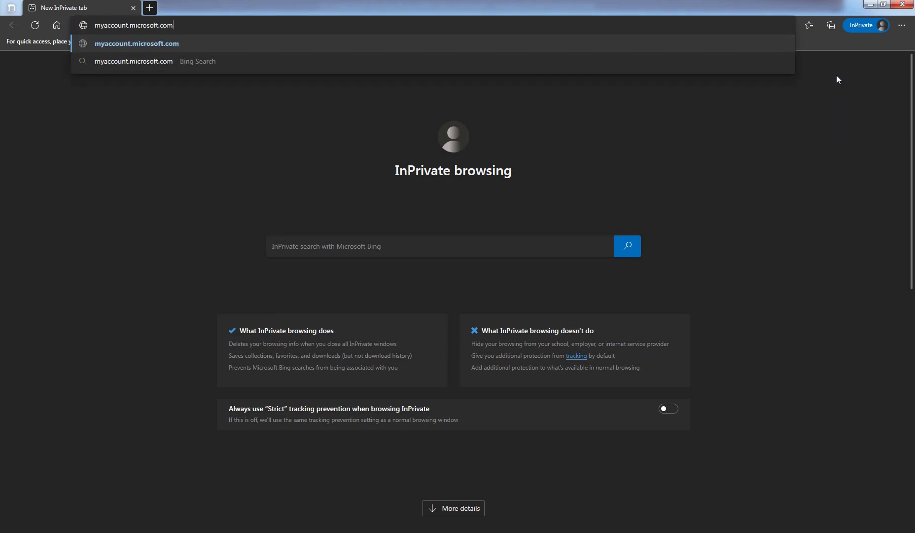
key("Return")
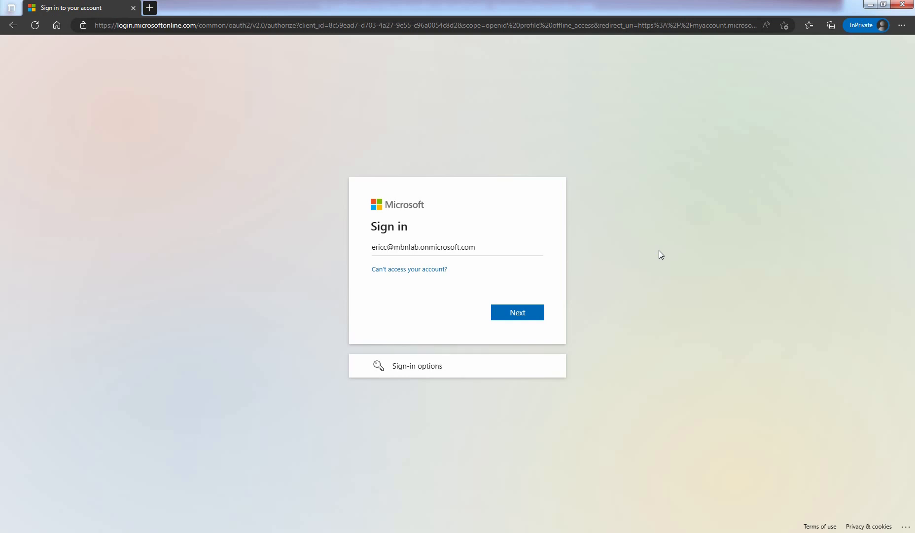
Step: Sign in as the pilot user with their password and continue past 'More information required'
left_click(522, 311)
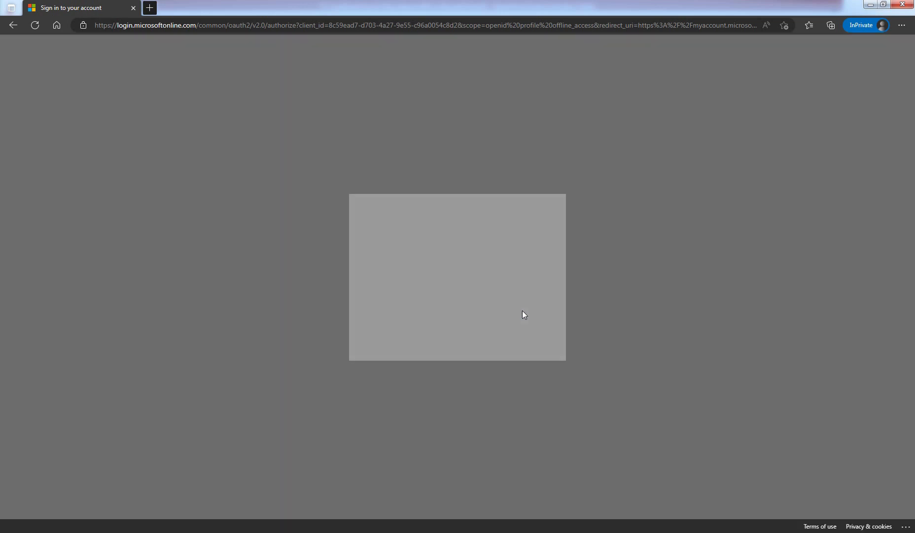
type("••••••••••")
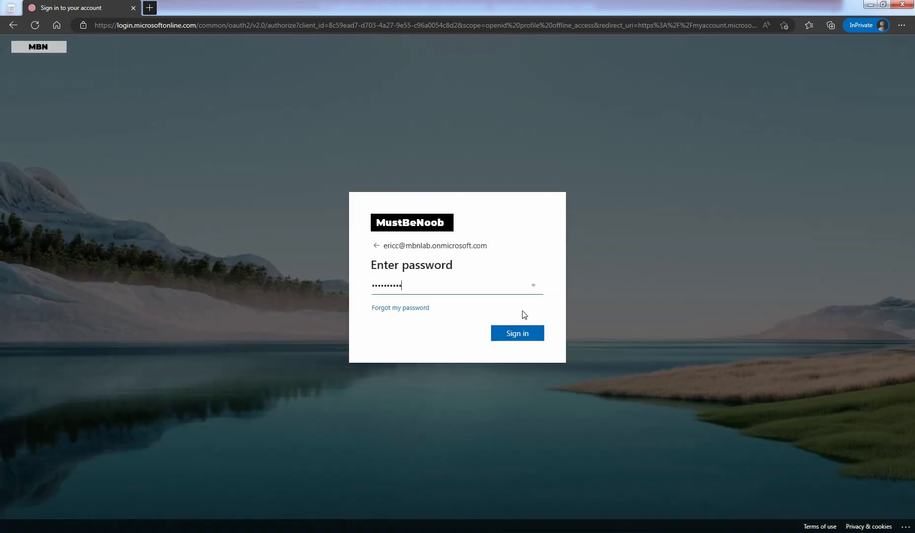
left_click(518, 334)
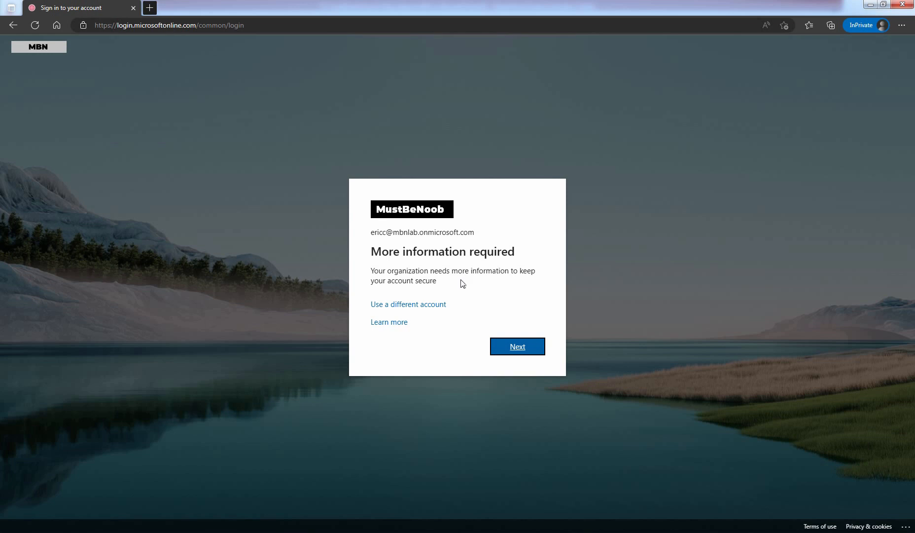
left_click(516, 348)
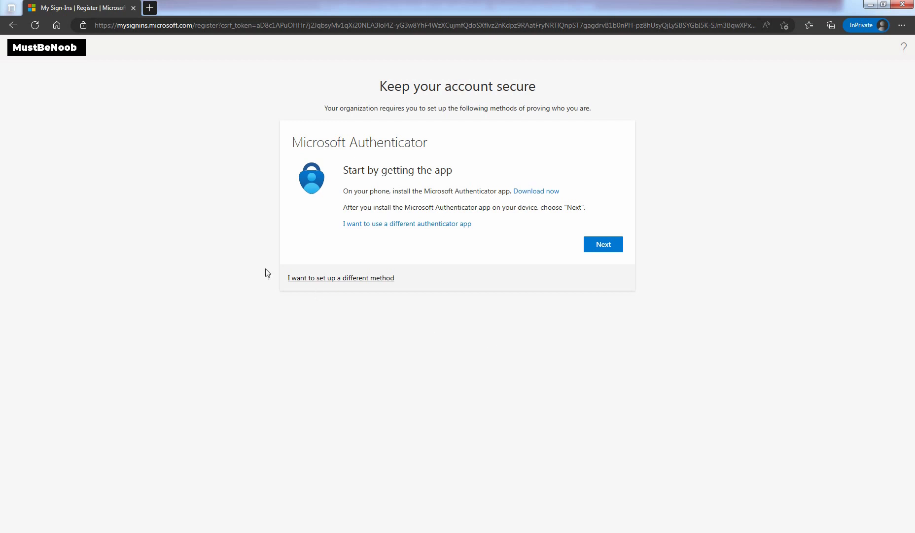
Step: Choose Phone instead of Authenticator, enter the phone number, and verify it with the texted code
left_click(346, 279)
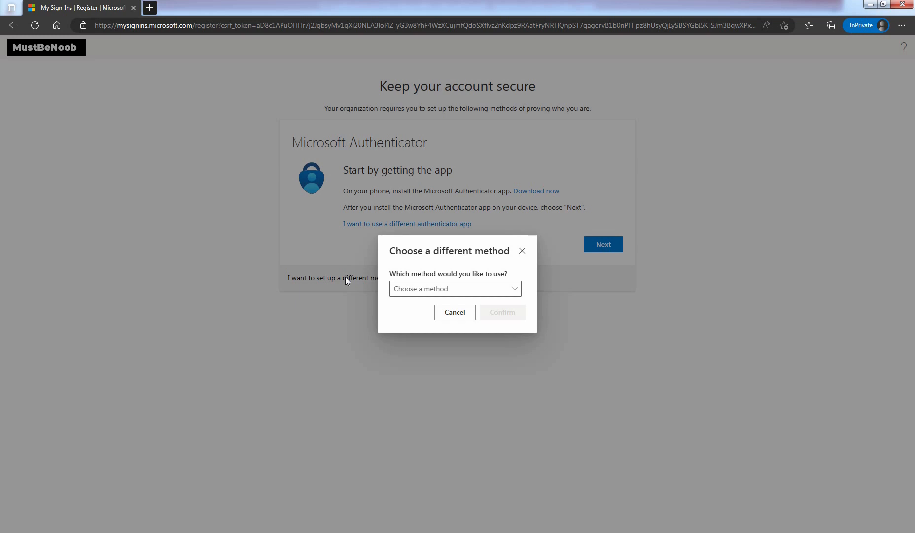
left_click(484, 289)
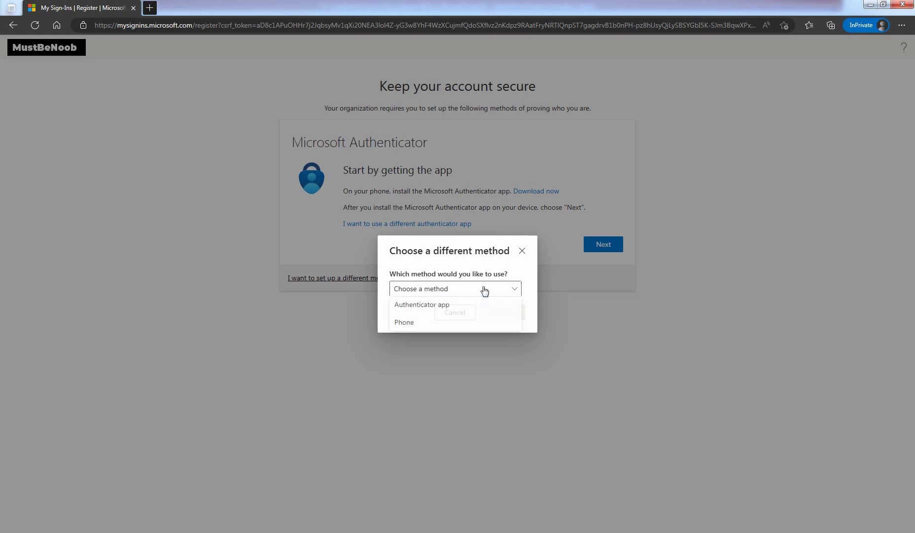
left_click(409, 323)
left_click(502, 313)
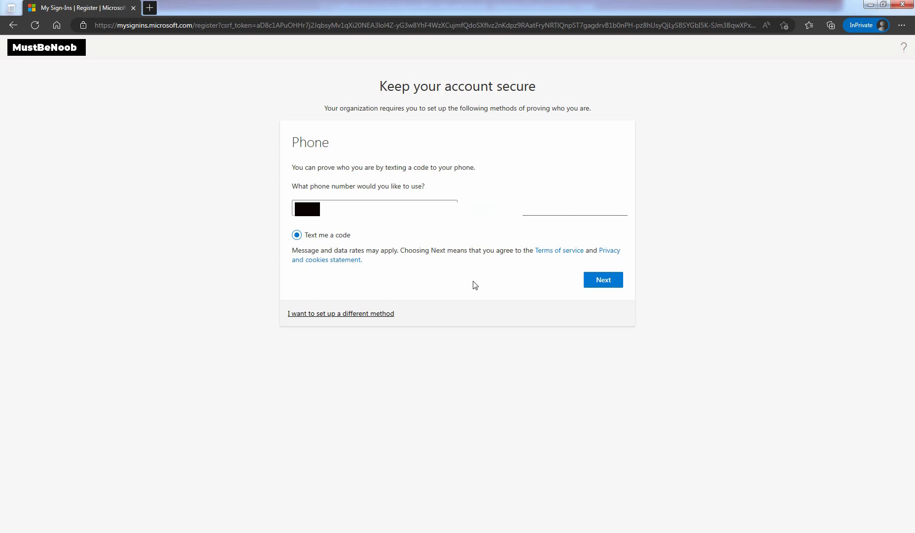
left_click(605, 282)
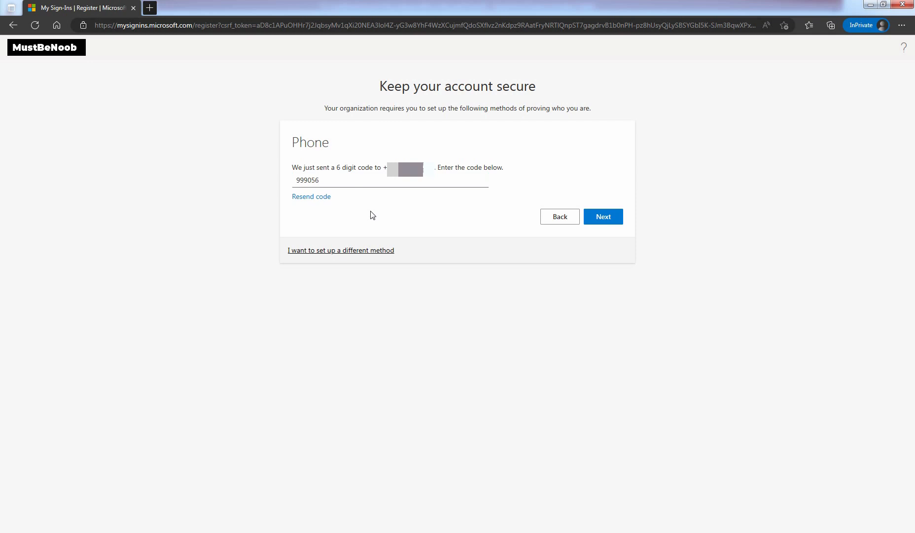
left_click(605, 219)
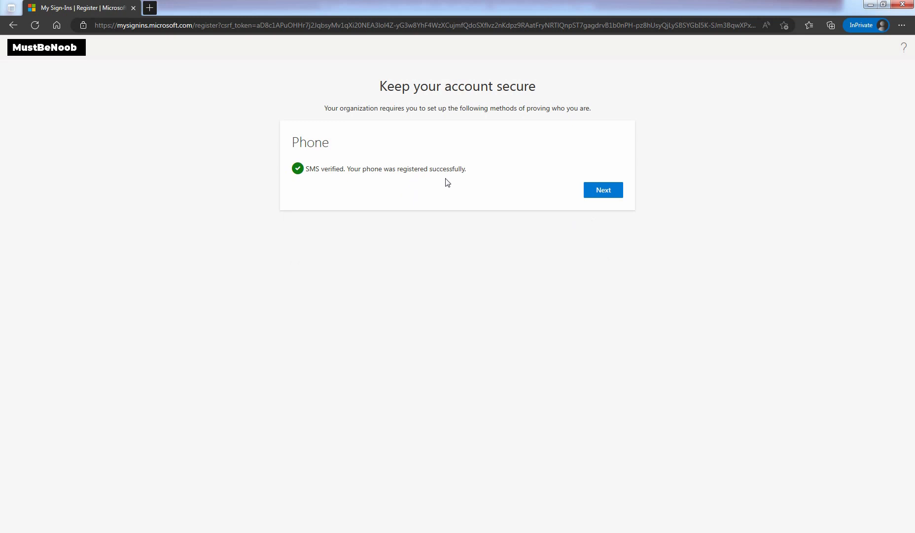
left_click(603, 191)
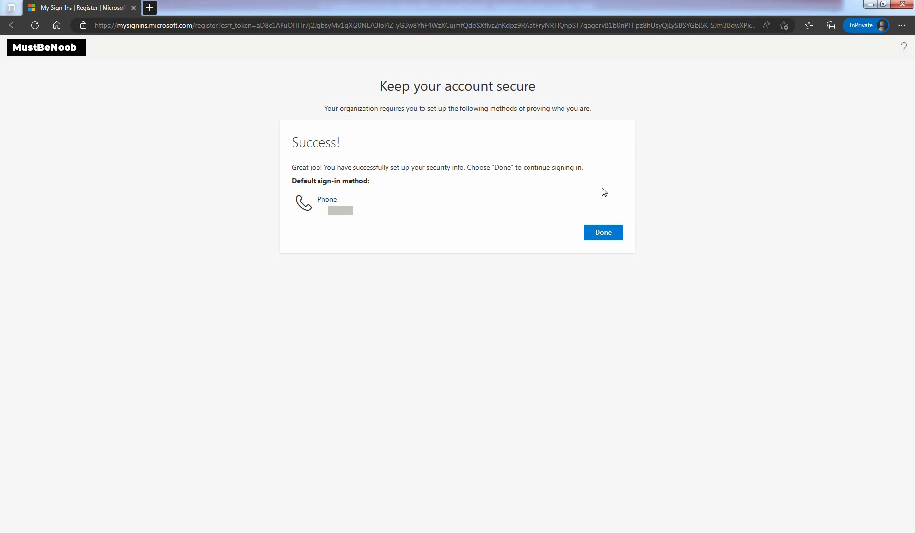
Step: Finish security info setup, sign the pilot user out, and close the private window
left_click(606, 233)
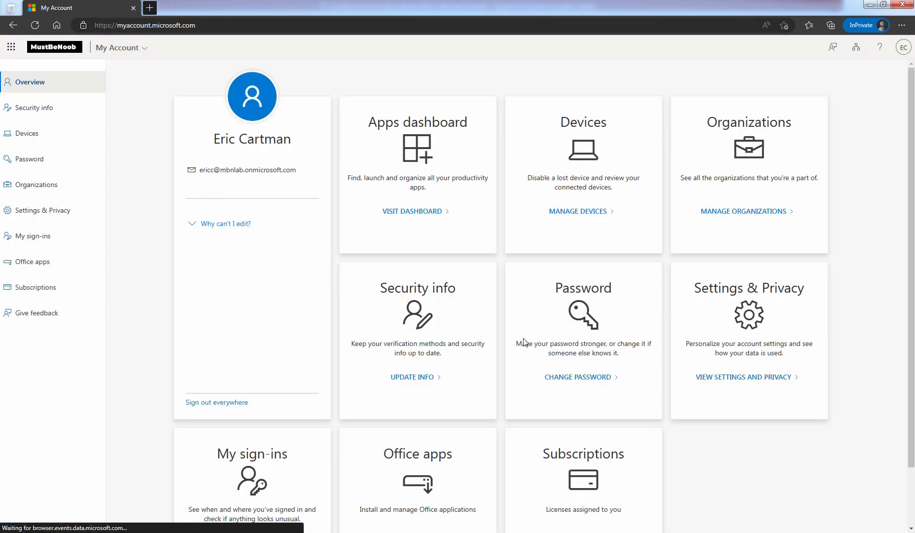
left_click(906, 50)
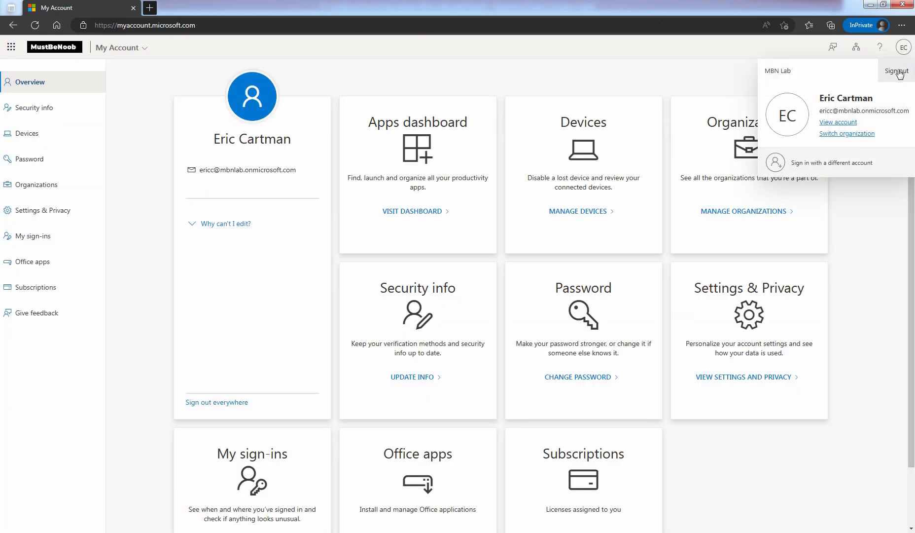
left_click(899, 71)
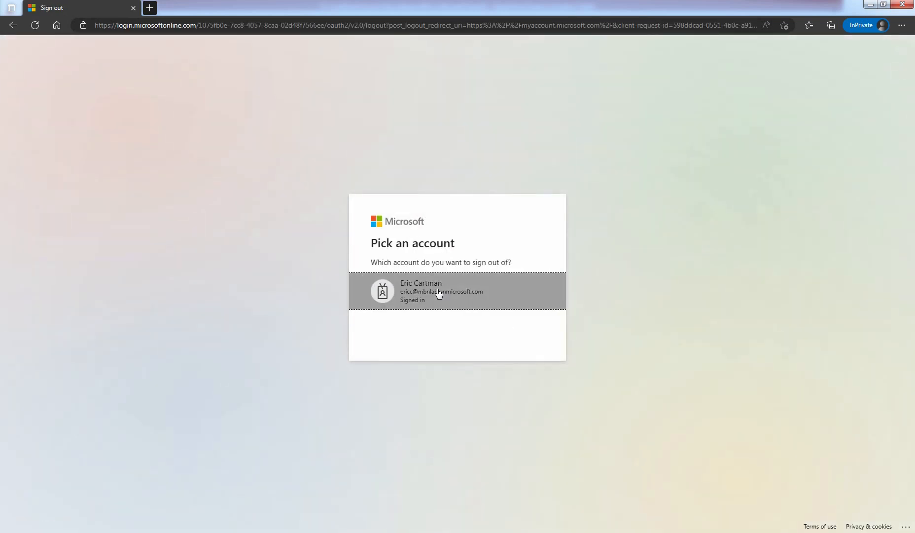
left_click(438, 295)
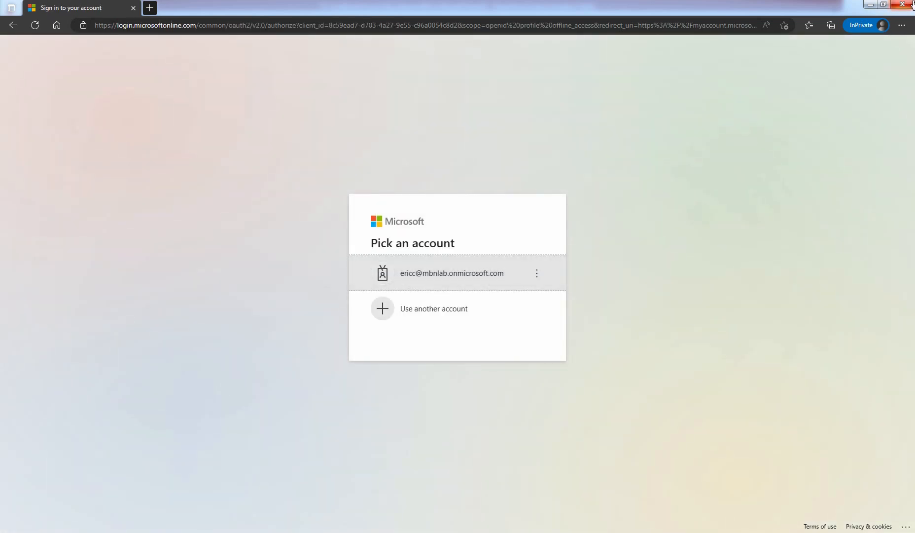
left_click(906, 5)
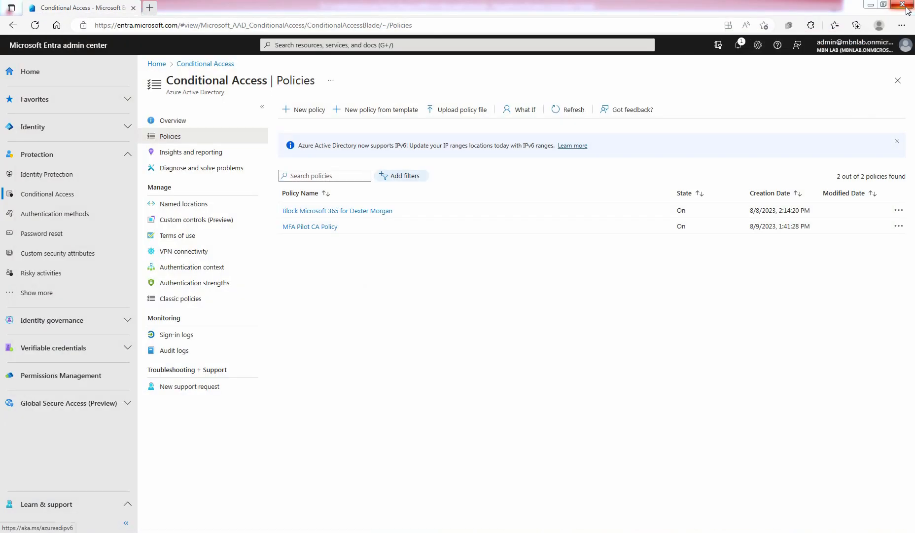
Step: Load myaccount.microsoft.com in a fresh InPrivate window
left_click(902, 25)
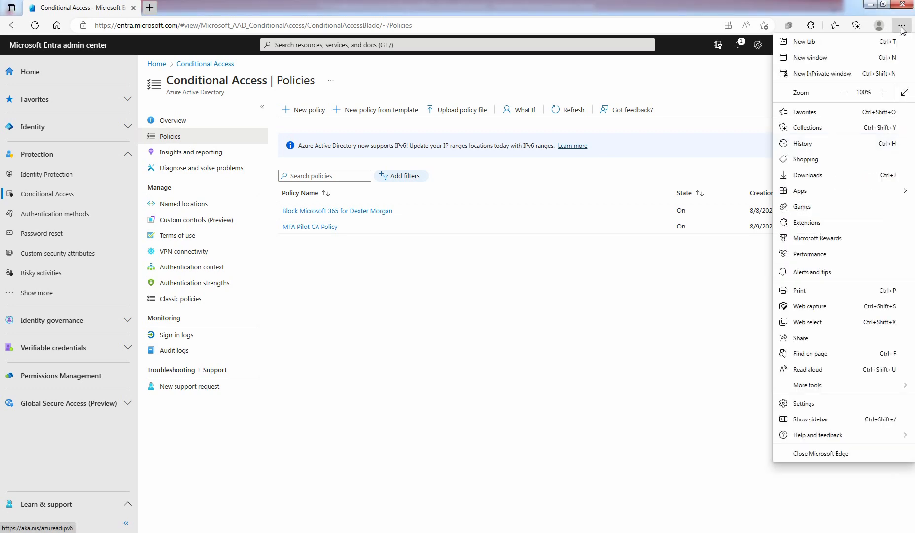
left_click(823, 74)
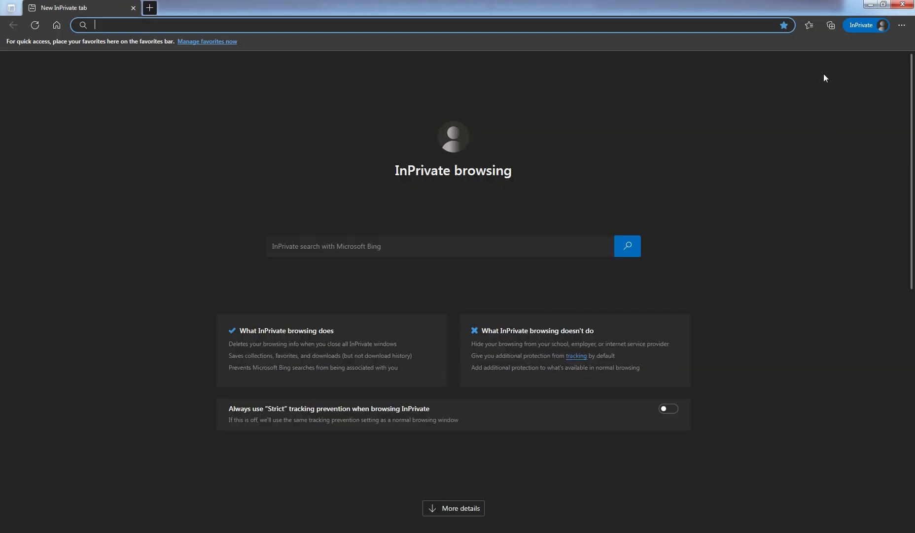
type("myaccount.")
type("microsoft.com")
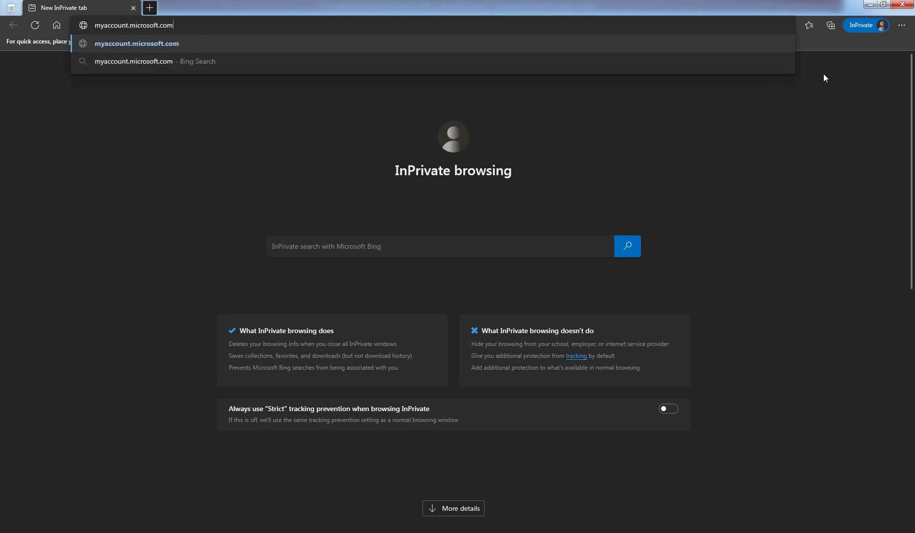
key("Return")
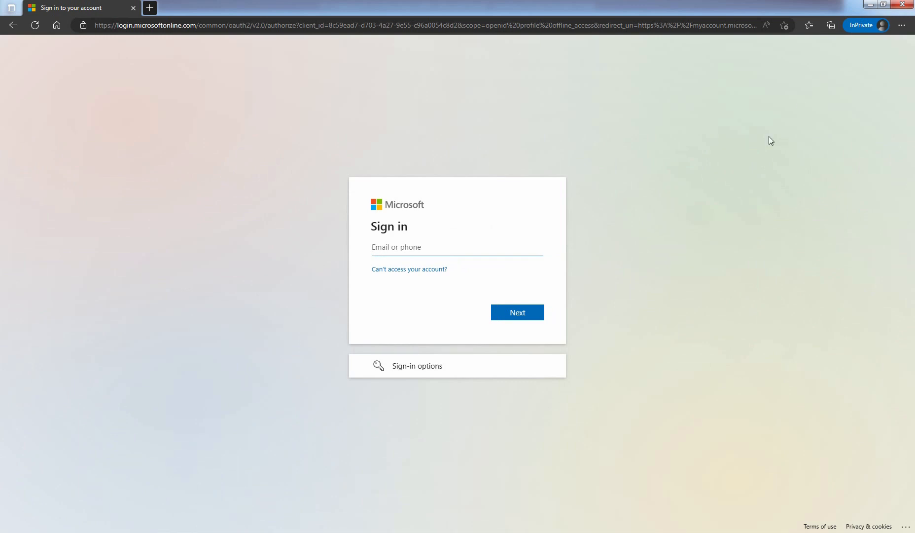
Step: Sign in with the pilot user's e-mail address and password
left_click(416, 247)
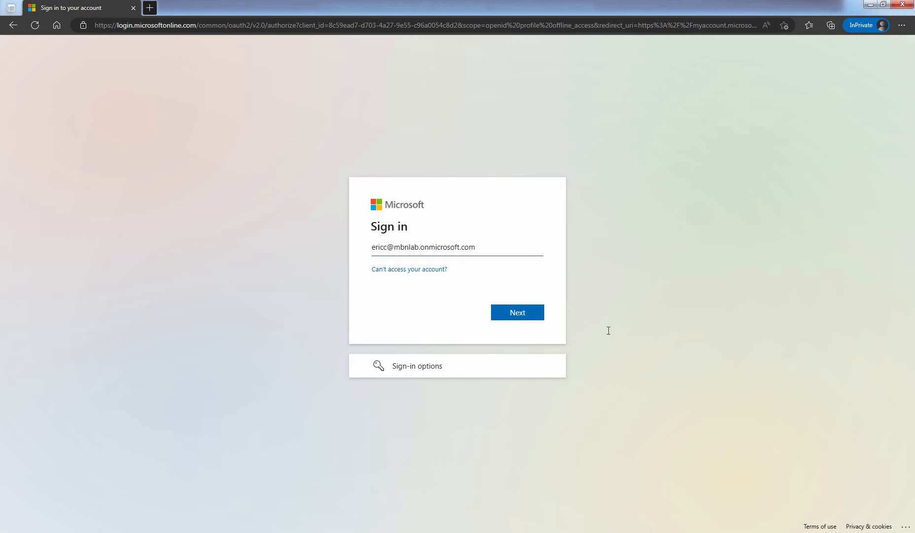
left_click(529, 312)
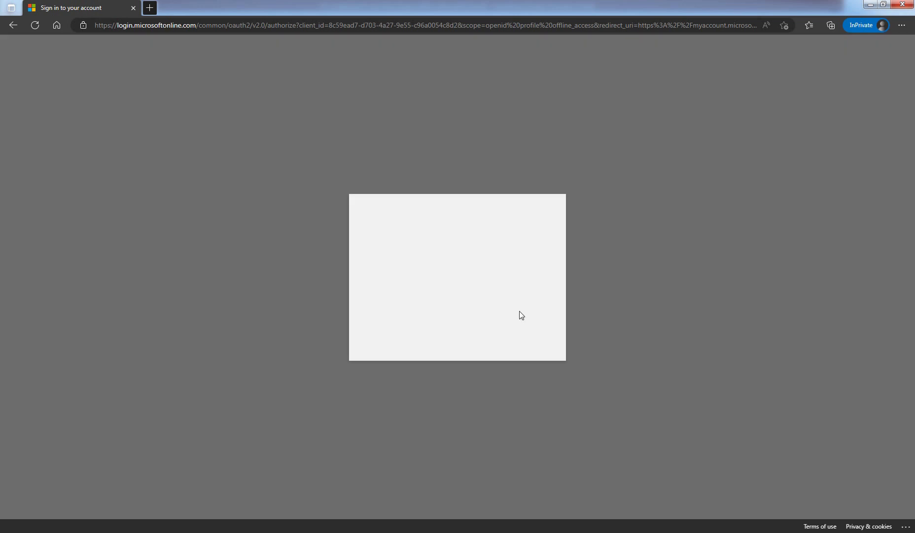
type("••••••••••")
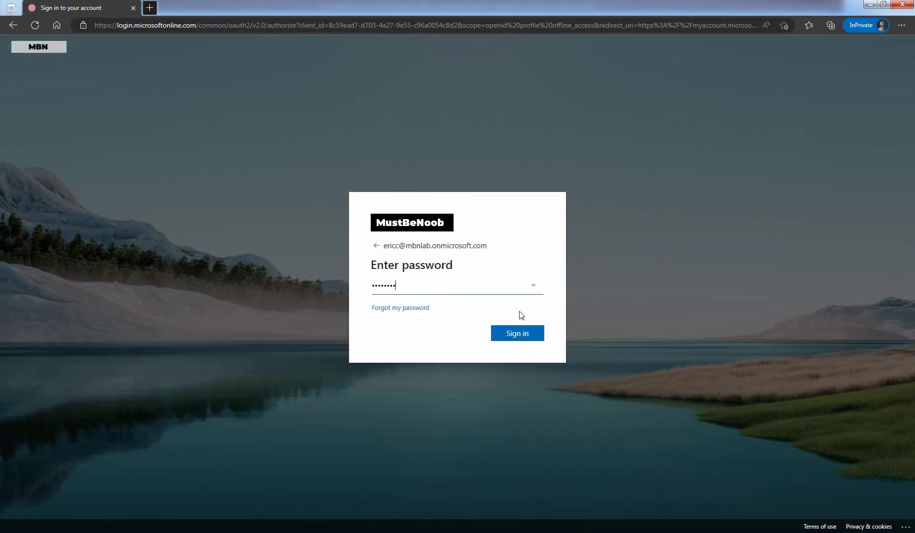
left_click(518, 333)
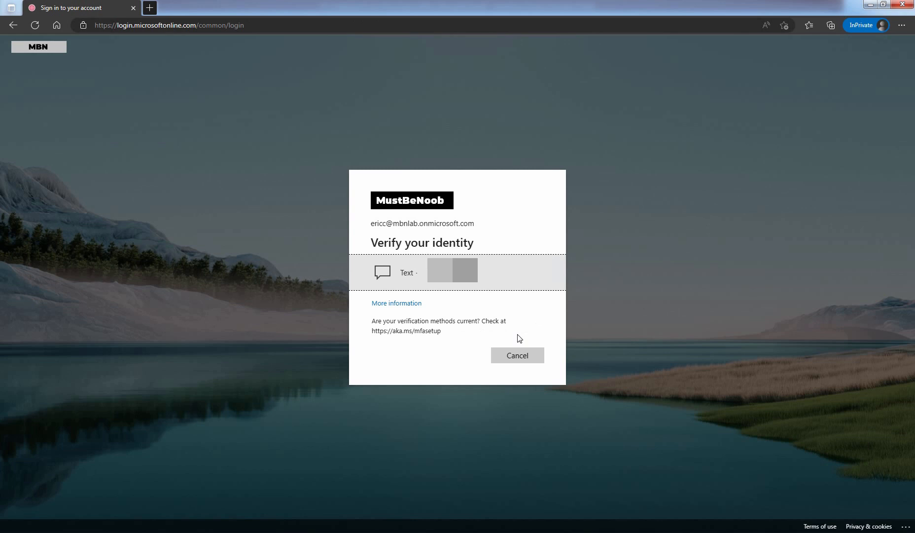
Step: Verify with a code sent by text message and choose Yes to stay signed in
left_click(421, 279)
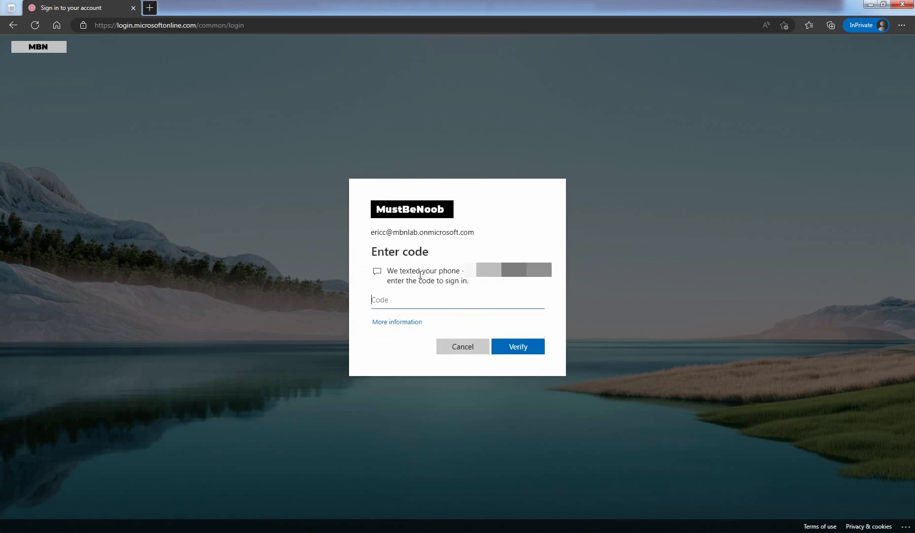
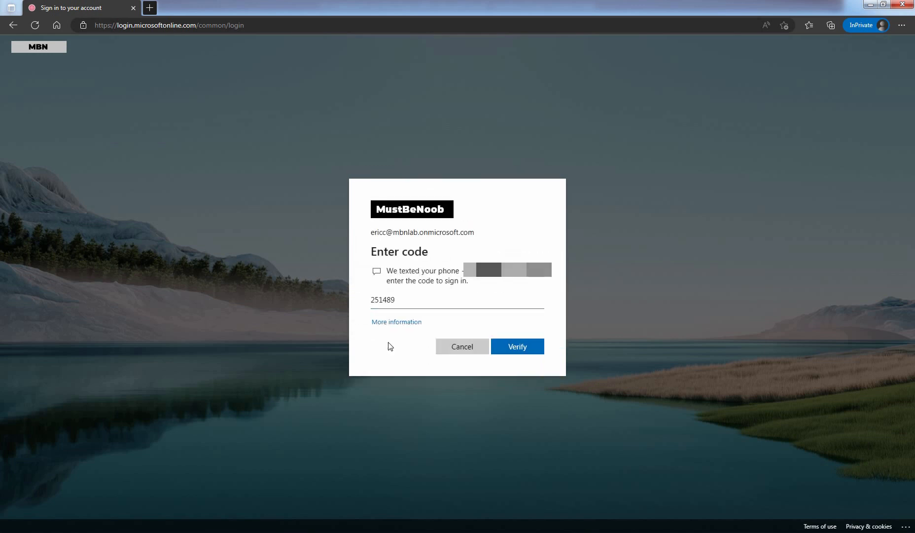
left_click(520, 346)
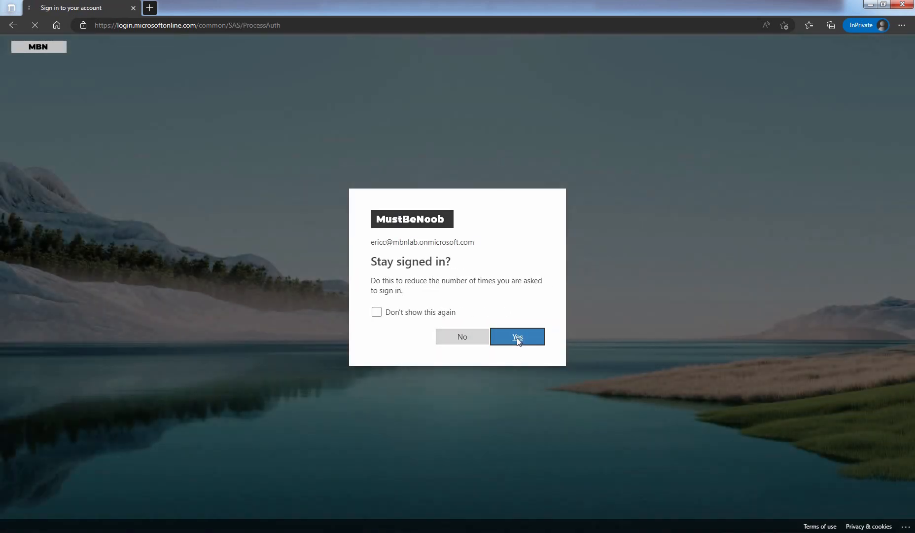
left_click(518, 339)
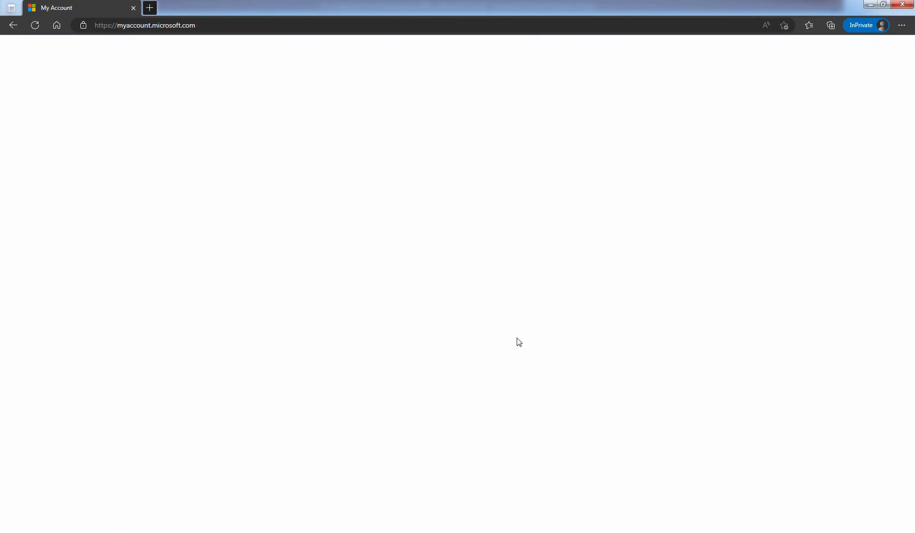